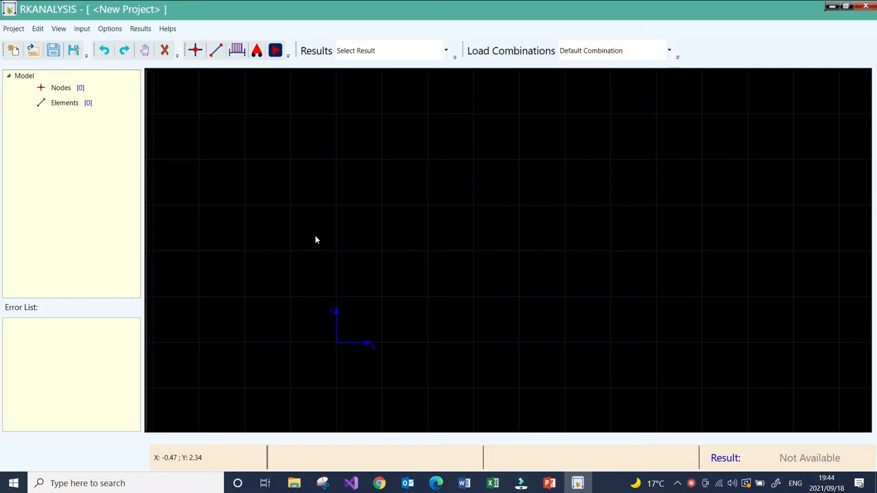
- Switch to Chrome and open the RKANALYSIS details page on civilconstructiontools.com in a new tab
left_click(379, 483)
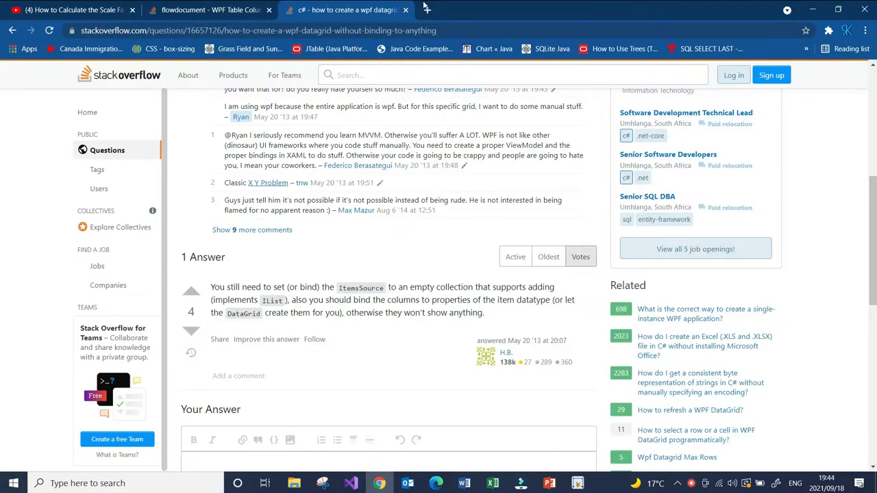
left_click(428, 10)
type("civi")
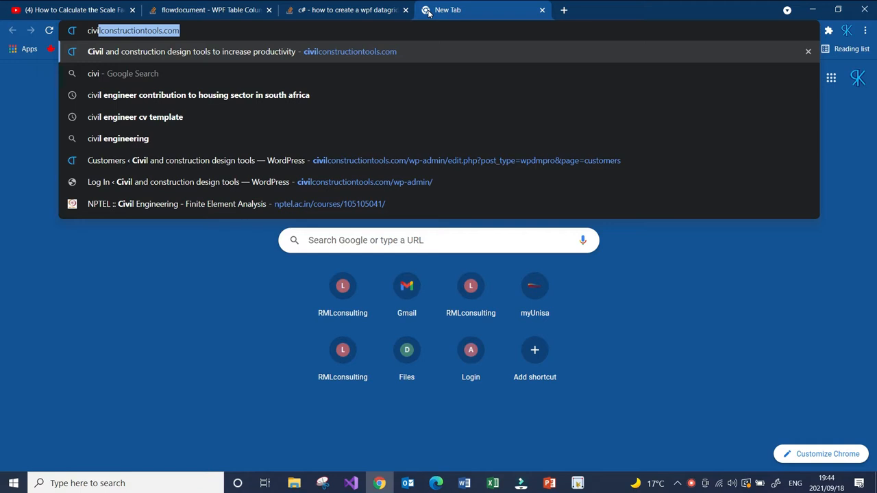
key("Return")
scroll(362, 235, "down", 3)
scroll(362, 234, "up", 3)
scroll(302, 172, "down", 1)
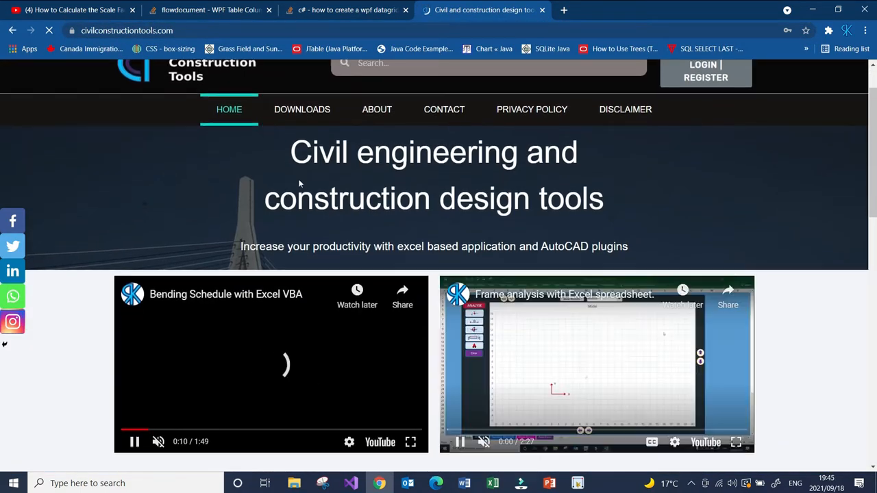
scroll(298, 179, "down", 8)
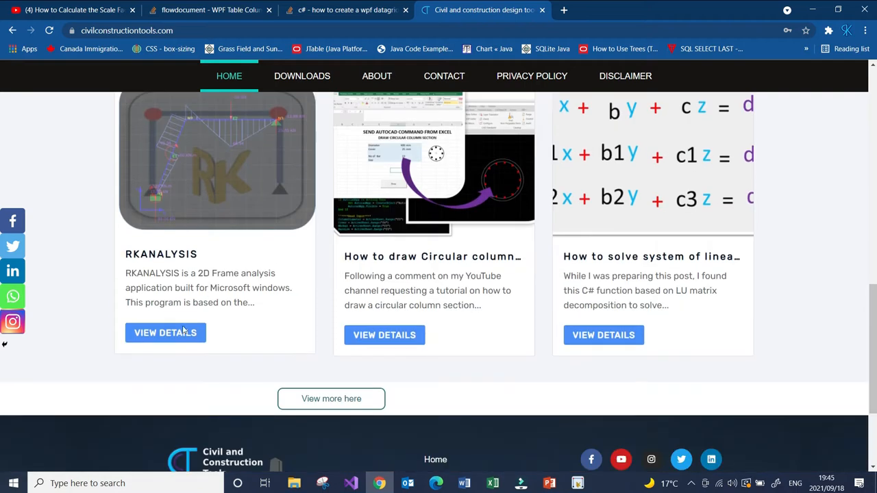
left_click(184, 332)
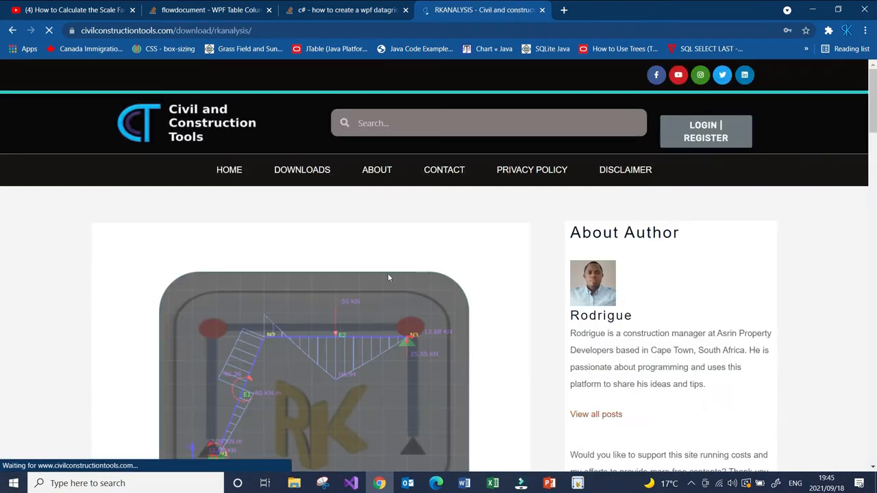
- Look through the RKANALYSIS page for its features, limitations, installation notes and price
scroll(388, 278, "down", 11)
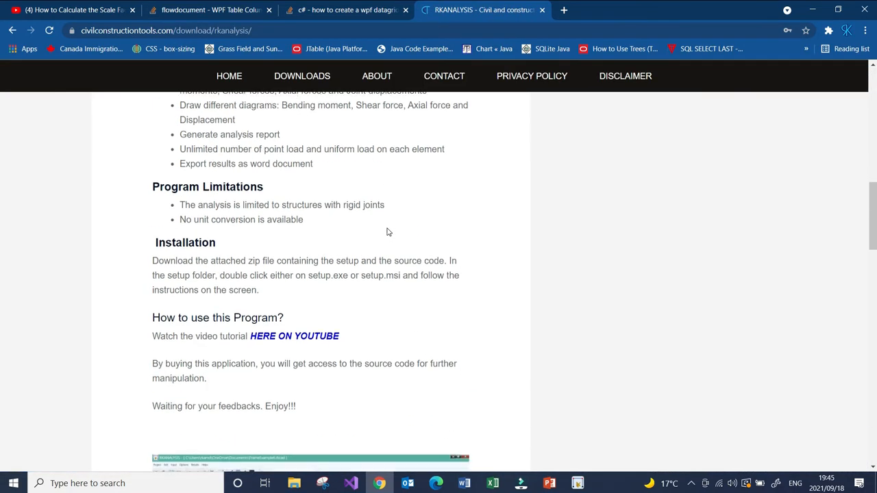
scroll(387, 232, "down", 8)
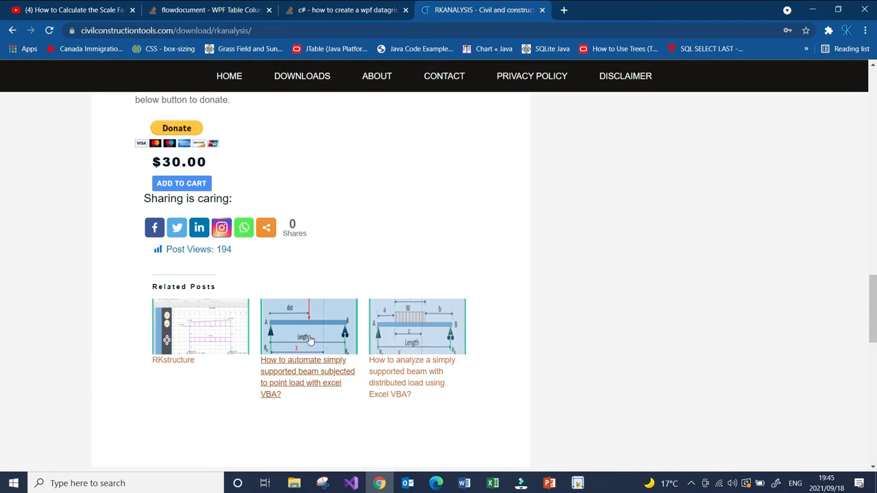
scroll(309, 339, "up", 9)
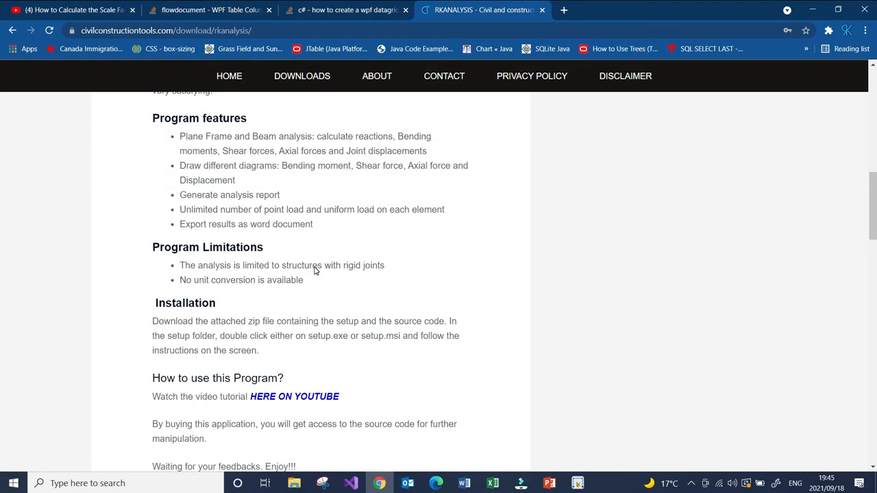
scroll(314, 270, "up", 9)
scroll(316, 269, "down", 4)
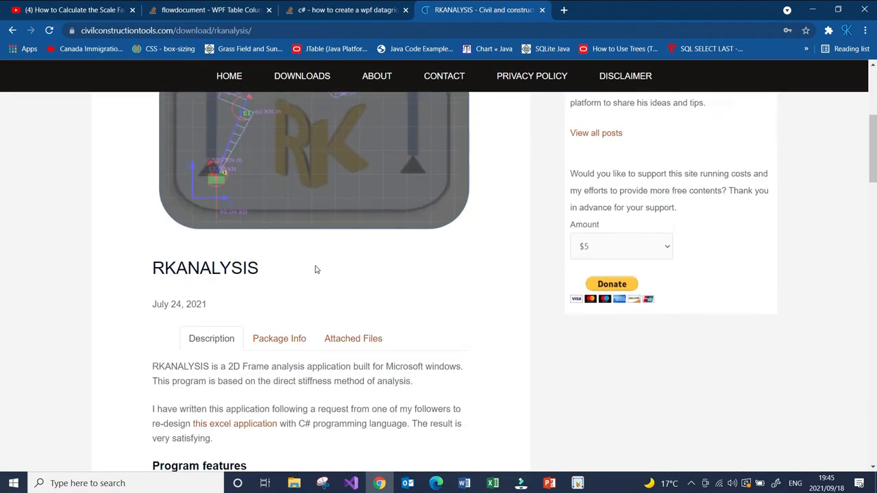
scroll(316, 270, "down", 10)
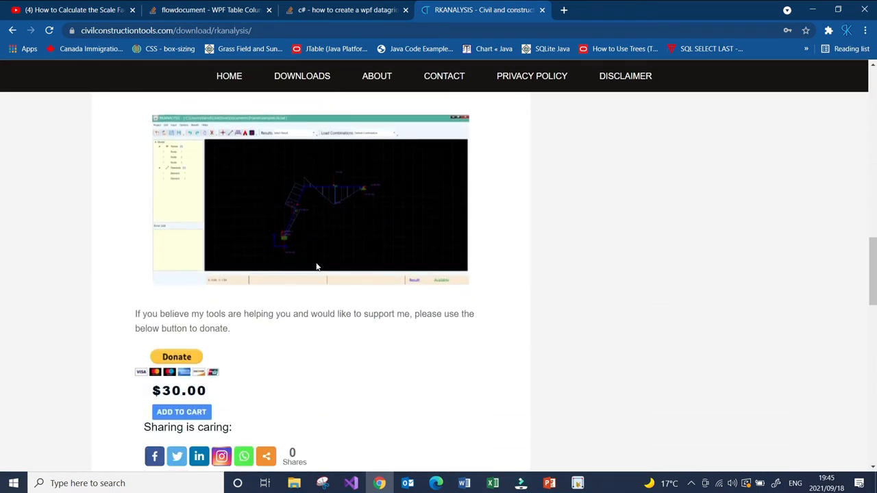
scroll(316, 267, "down", 3)
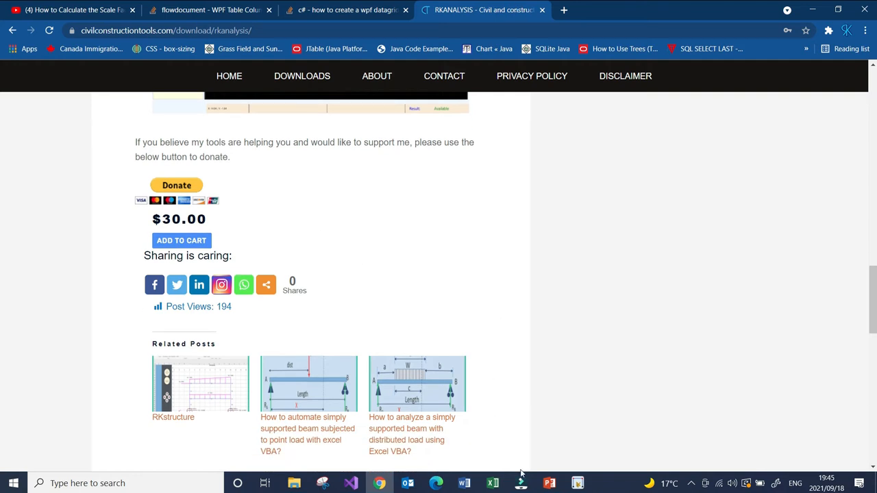
- Switch back to RKANALYSIS and look over the available model input commands
mouse_move(579, 485)
left_click(579, 485)
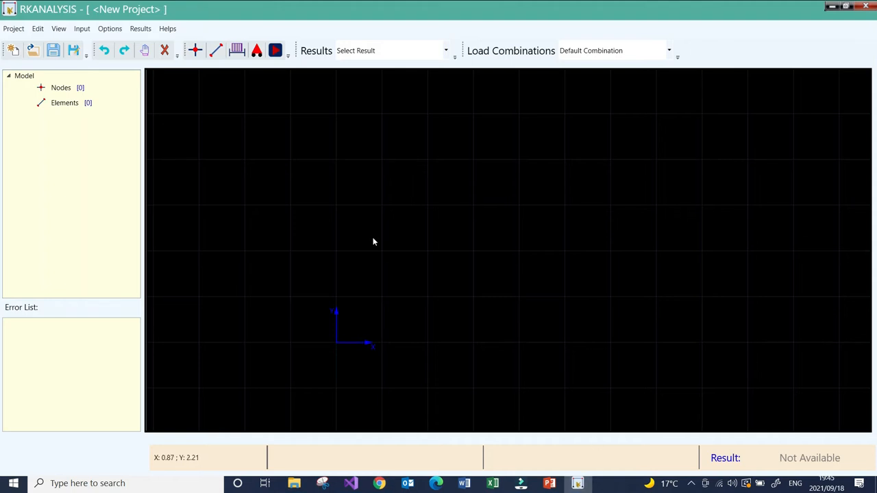
scroll(415, 251, "up", 2)
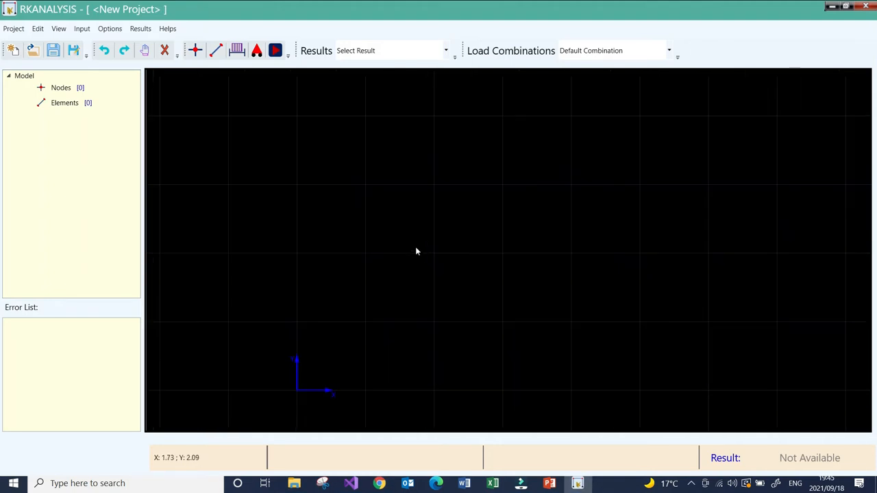
scroll(372, 219, "down", 3)
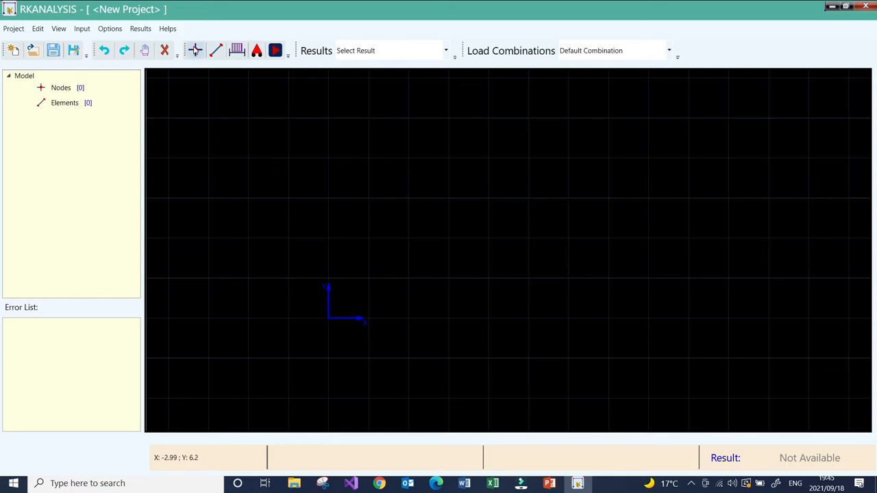
left_click(195, 54)
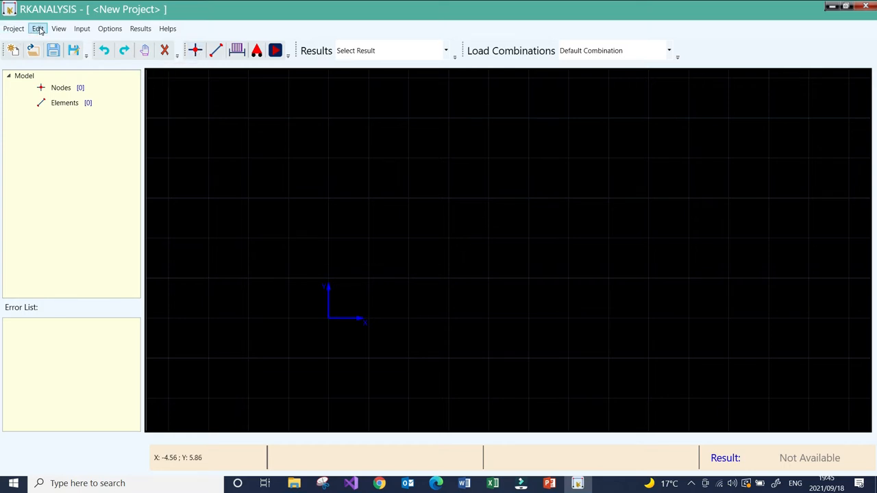
left_click(79, 29)
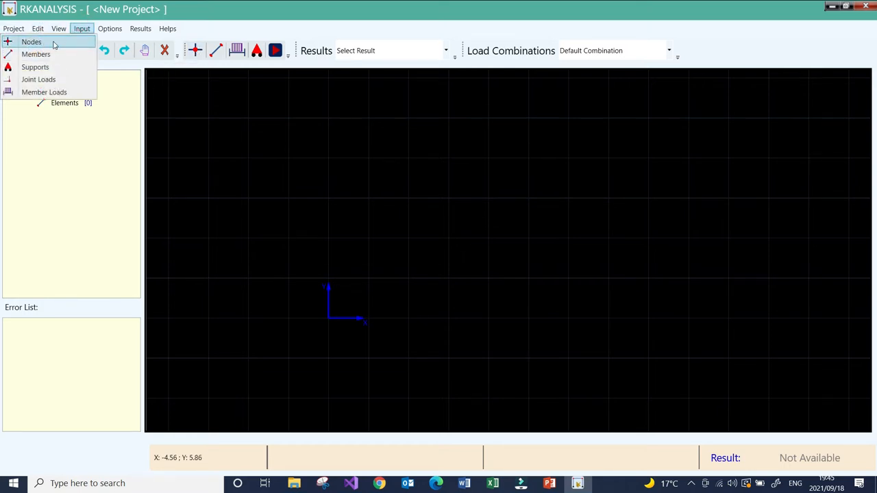
left_click(331, 192)
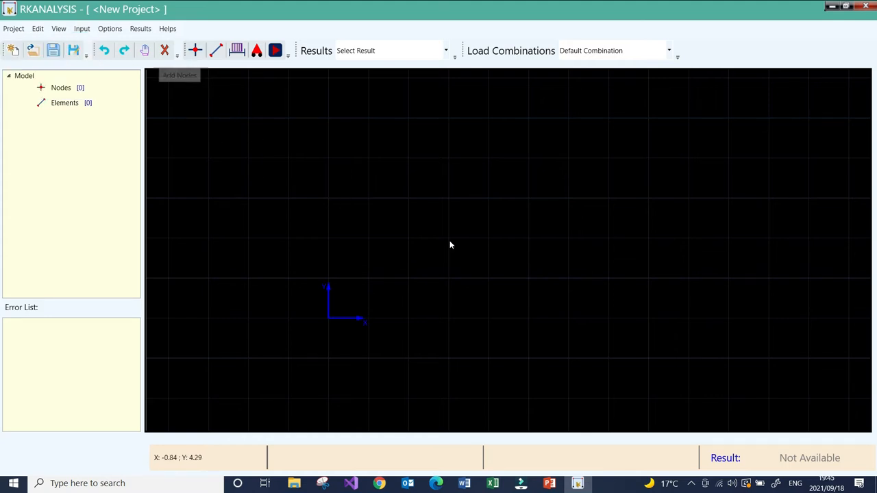
- Examine the frame sketch's nodes, dimensions, supports and loads in PowerPoint, and return to RKANALYSIS
left_click(550, 484)
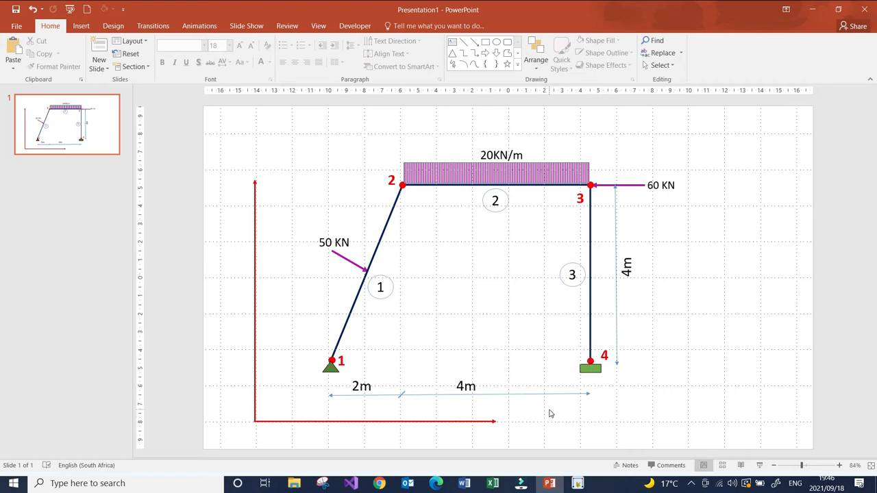
left_click(579, 485)
- Add node 1 at coordinates 1, 1 m, moving the Nodes dialog clear of the coordinate axes
scroll(368, 285, "up", 5)
scroll(371, 277, "down", 3)
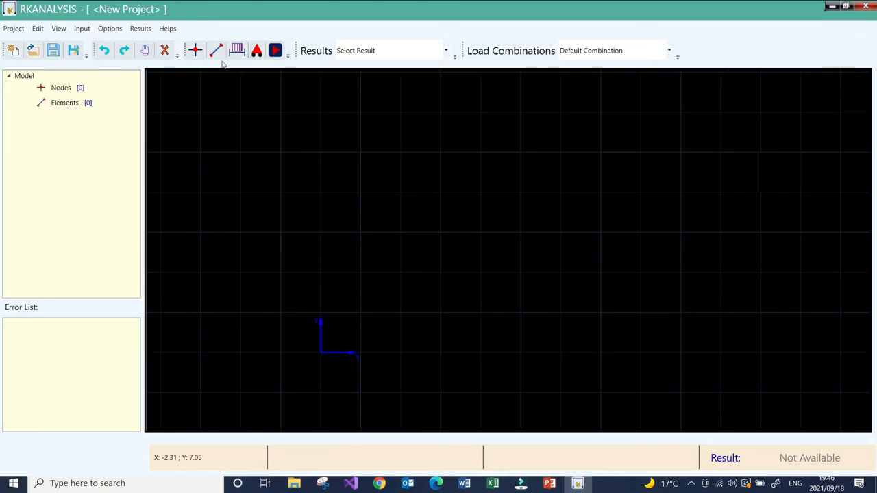
left_click(195, 50)
left_click_drag(414, 199, 224, 176)
left_click(252, 219)
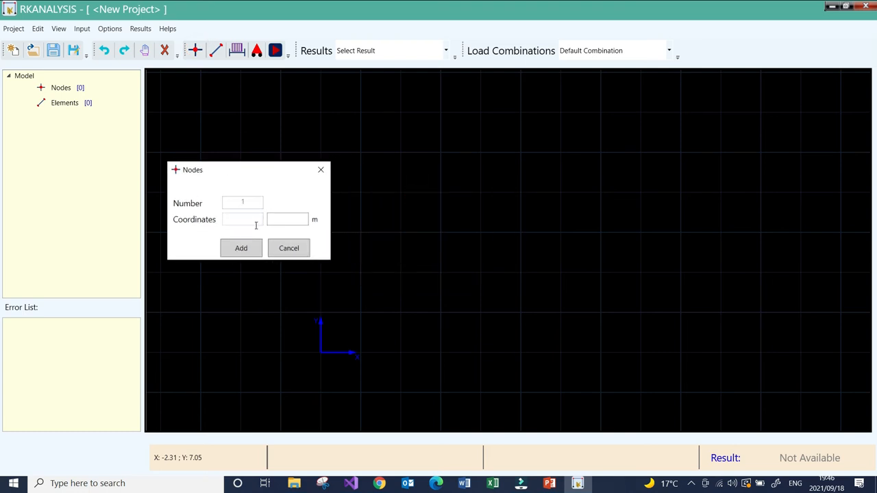
type("1")
left_click(287, 218)
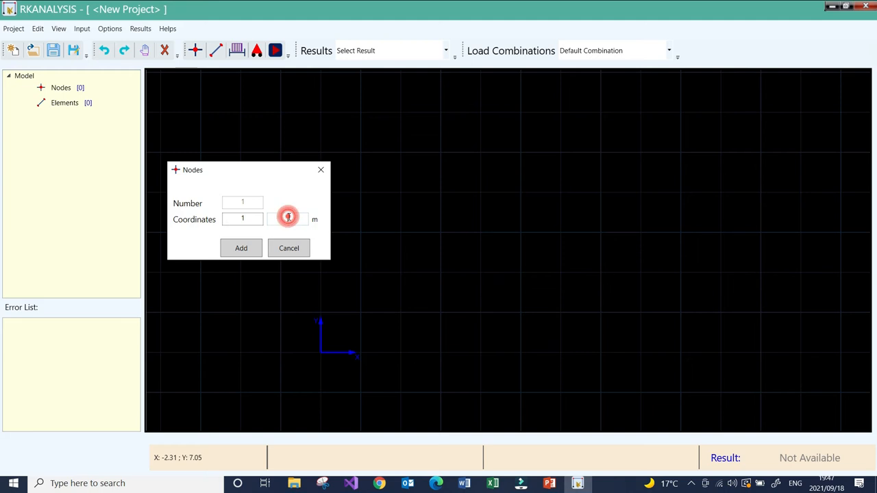
type("1")
left_click(241, 248)
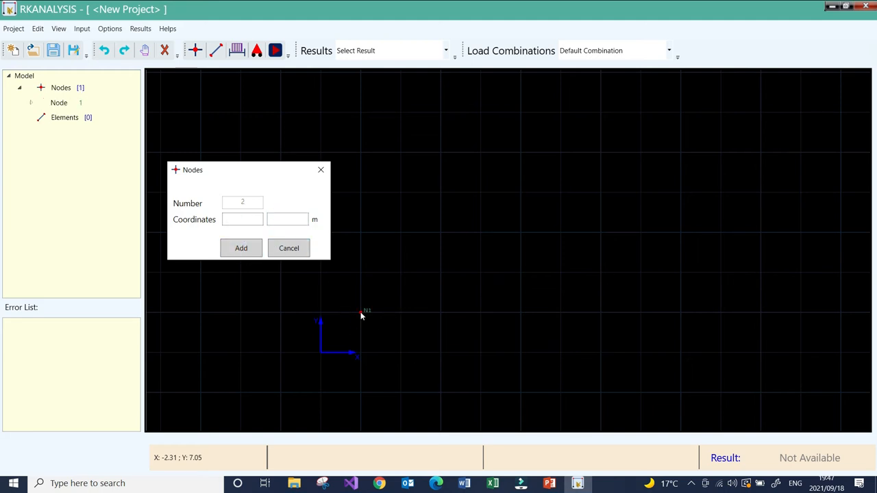
- Add node 2 at coordinates 3, 5 m
left_click(245, 219)
type("3")
left_click(275, 220)
left_click(241, 249)
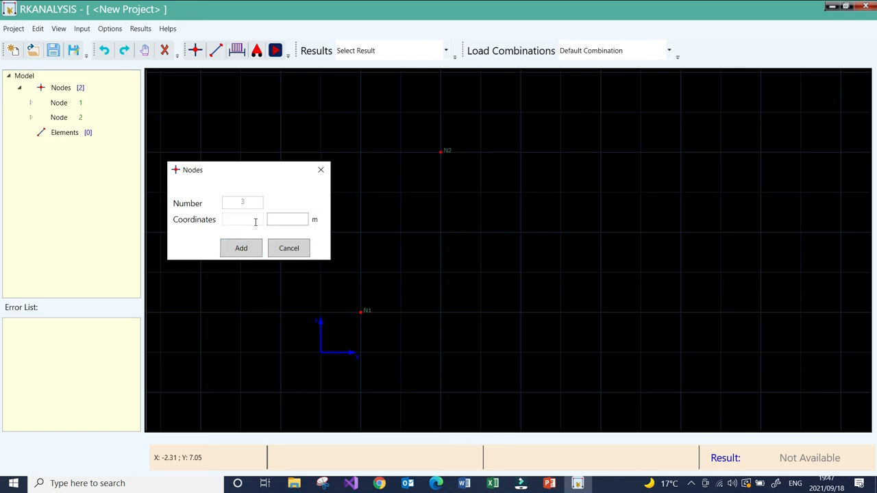
left_click(250, 219)
type("6")
left_click(276, 217)
left_click(248, 249)
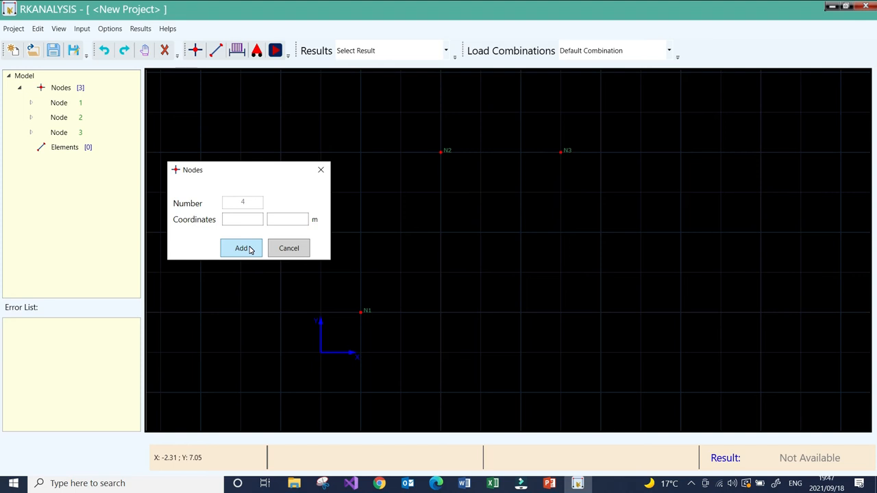
left_click(289, 249)
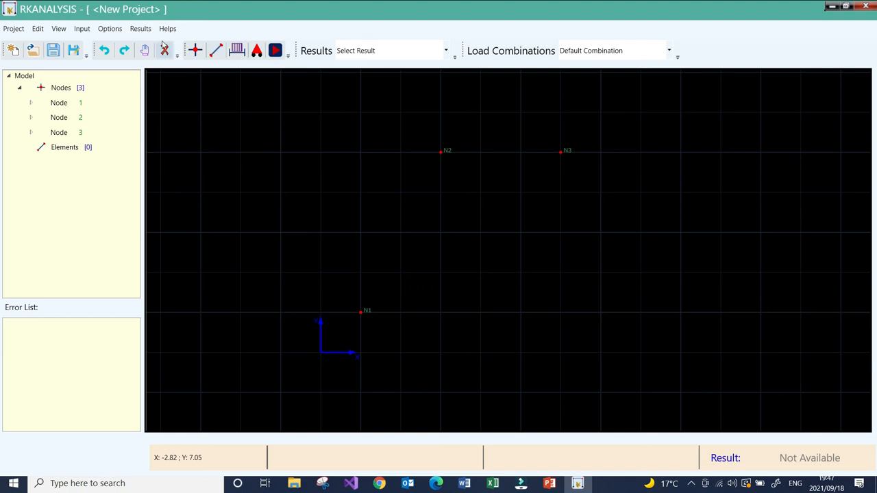
left_click(105, 51)
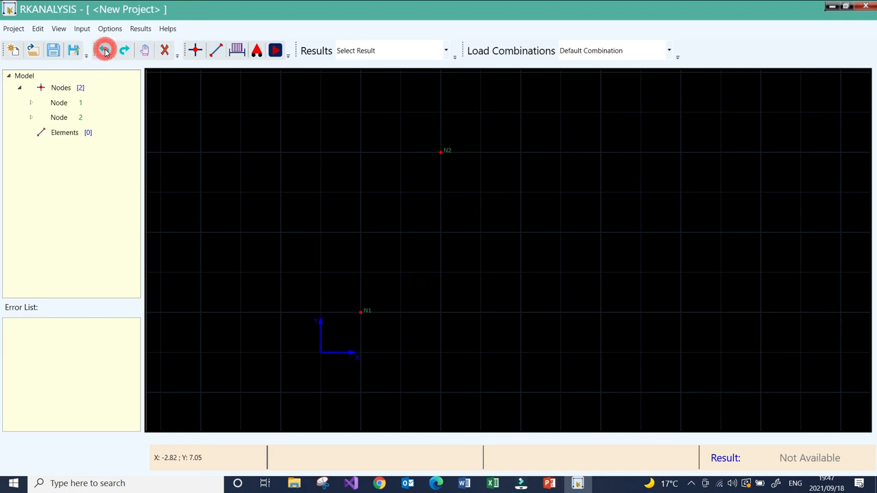
- Add node 3 at coordinates 7, 5 m
left_click(194, 51)
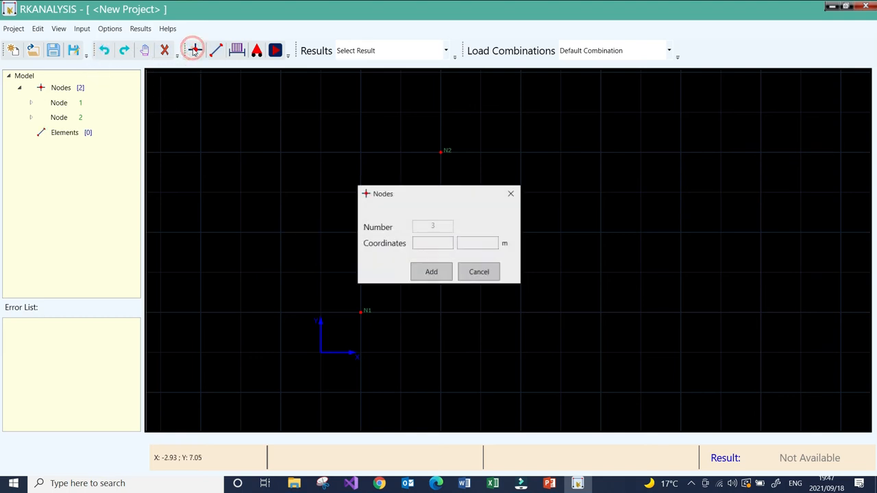
left_click_drag(418, 198, 260, 164)
left_click(271, 206)
type("7")
left_click(311, 205)
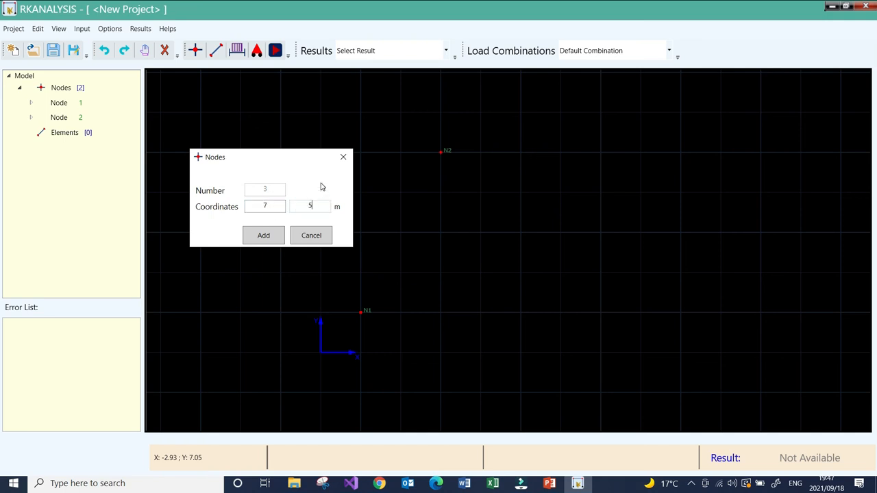
left_click(262, 236)
left_click(263, 237)
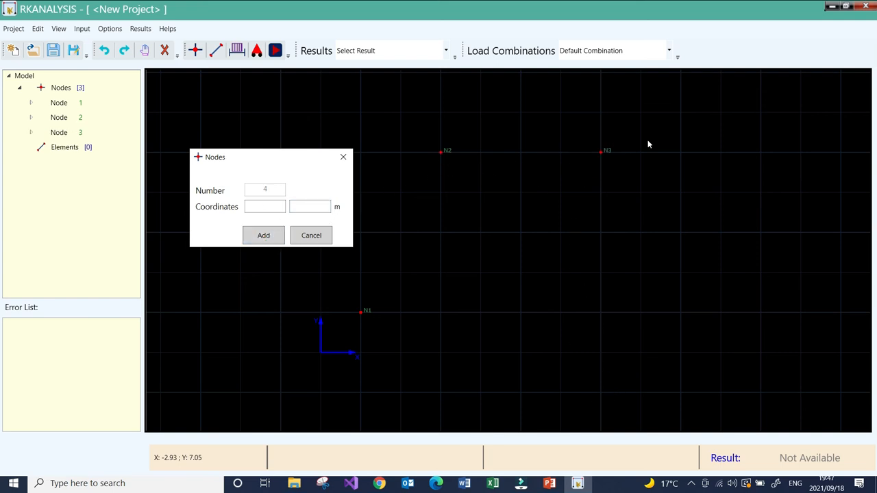
- Add node 4 at coordinates 7, 1 m and finish entering nodes
left_click(271, 209)
type("7")
left_click(308, 209)
type("0")
left_click(268, 235)
left_click(321, 240)
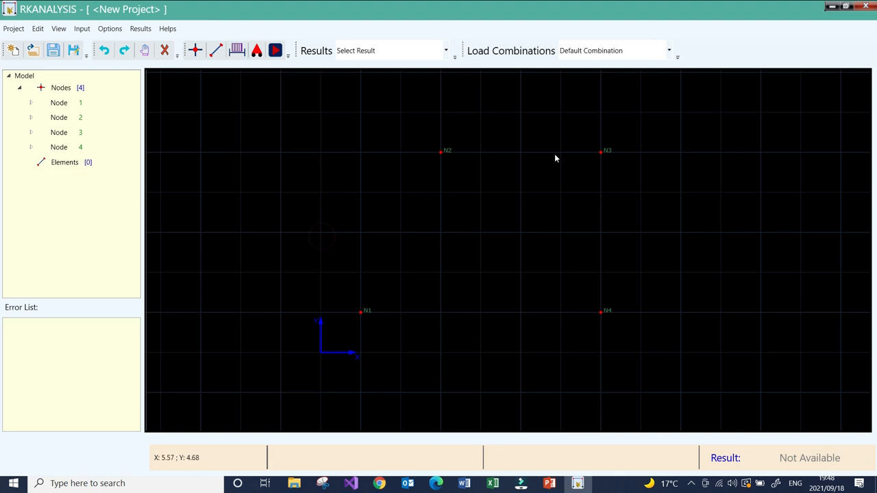